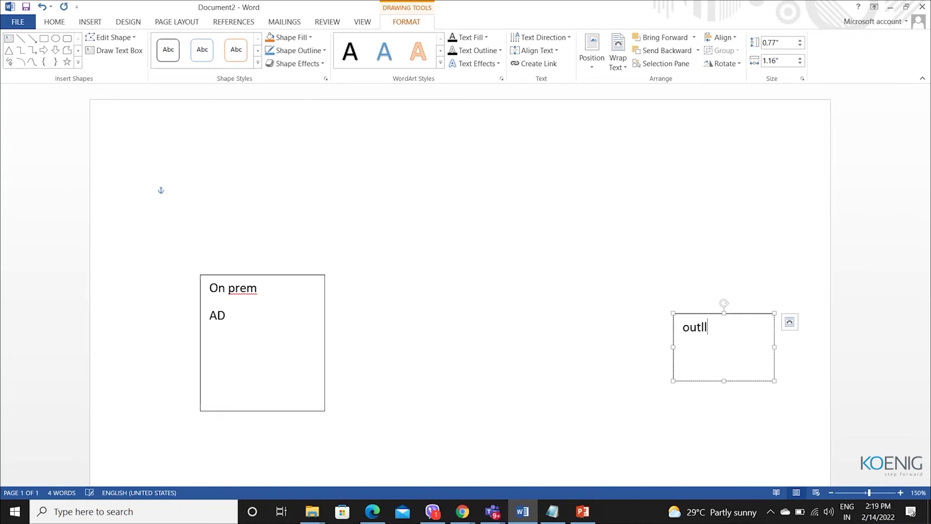
# Step: Correct the misspelled label in the small text box beside the On prem box to "outlook"
pyautogui.press('BackSpace')
pyautogui.press('BackSpace')
pyautogui.write('ook')
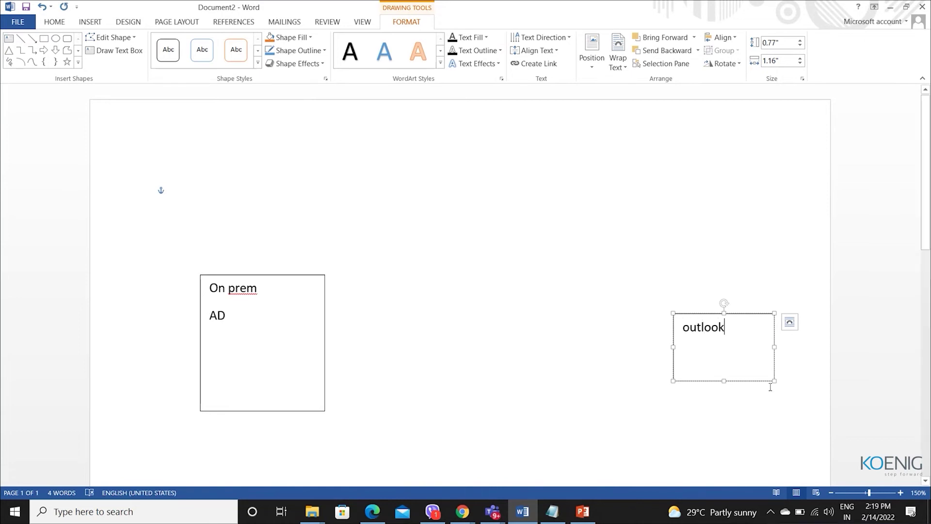
# Step: Shift the outlook text box slightly downward and adjust its position opposite the On prem box
pyautogui.moveTo(698, 318); pyautogui.dragTo(706, 349)
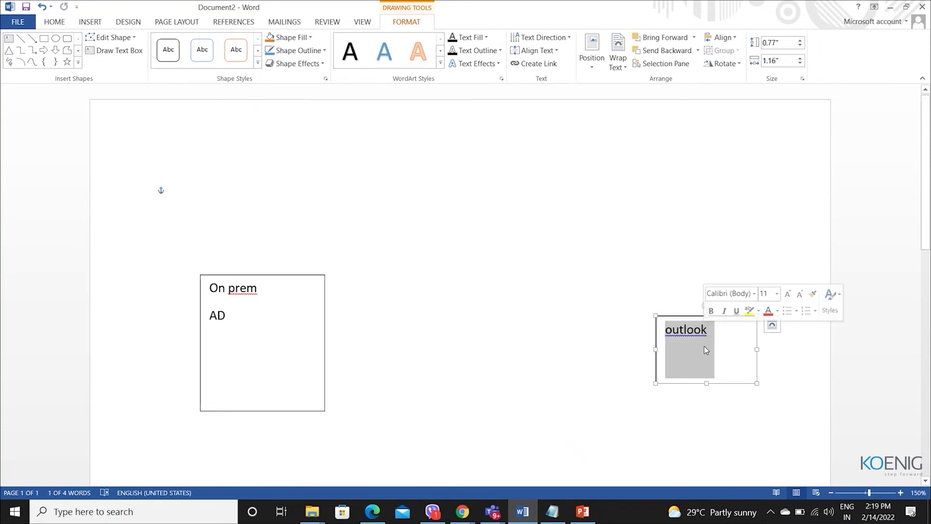
pyautogui.click(691, 318)
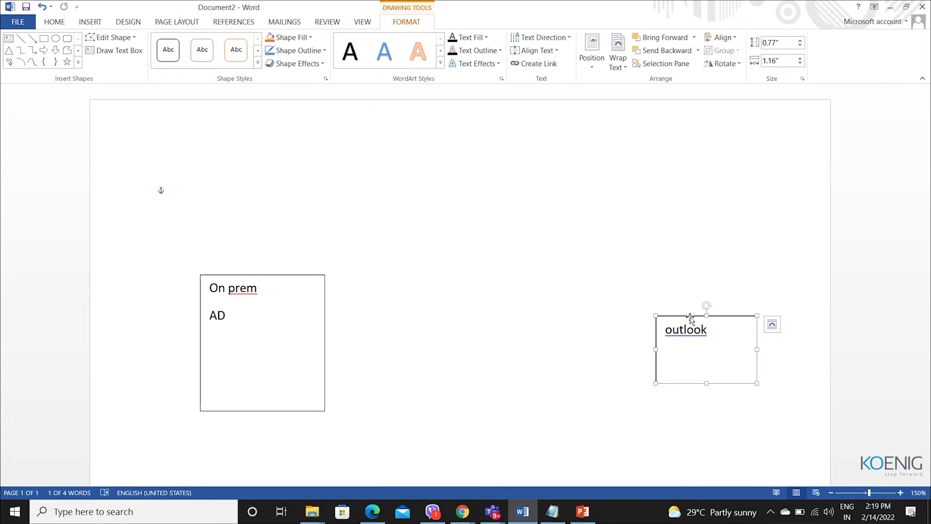
pyautogui.moveTo(690, 317); pyautogui.dragTo(685, 380)
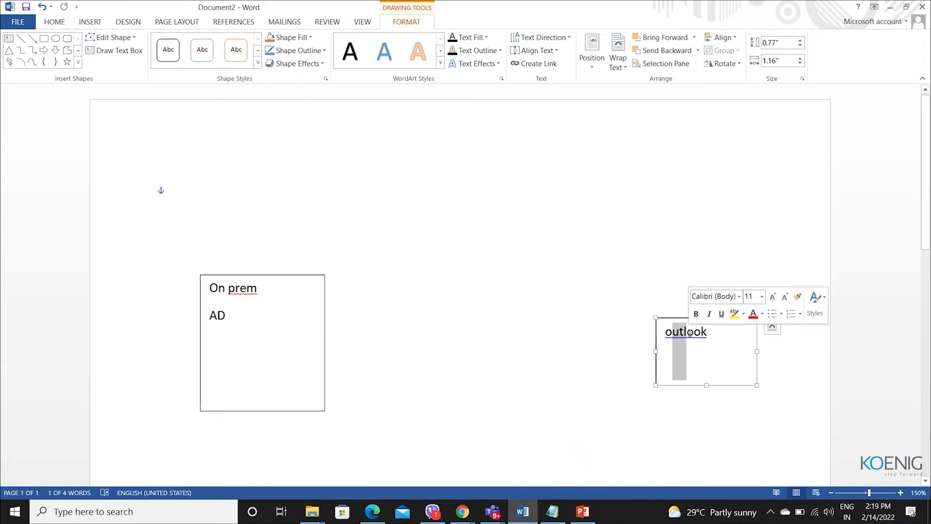
pyautogui.click(689, 332)
pyautogui.moveTo(665, 332); pyautogui.dragTo(701, 332)
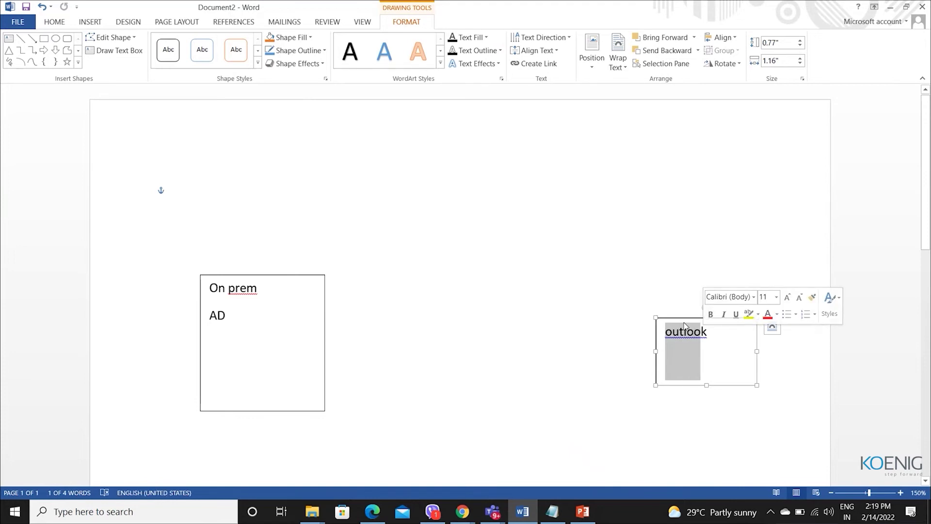
pyautogui.click(684, 325)
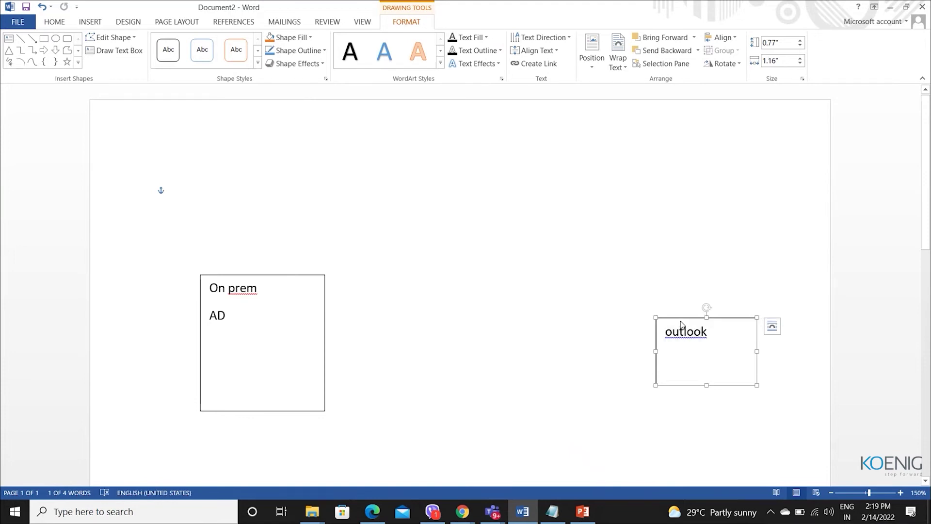
pyautogui.moveTo(682, 324); pyautogui.dragTo(708, 334)
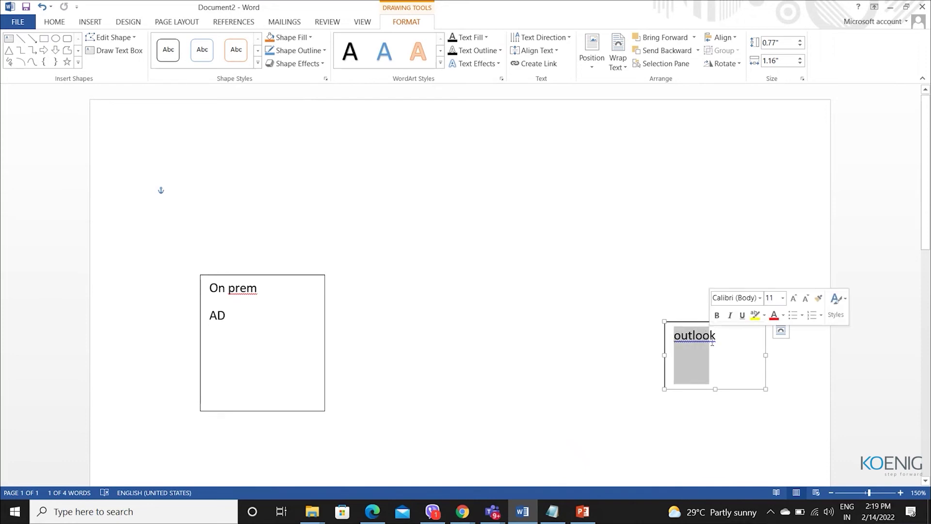
pyautogui.click(720, 344)
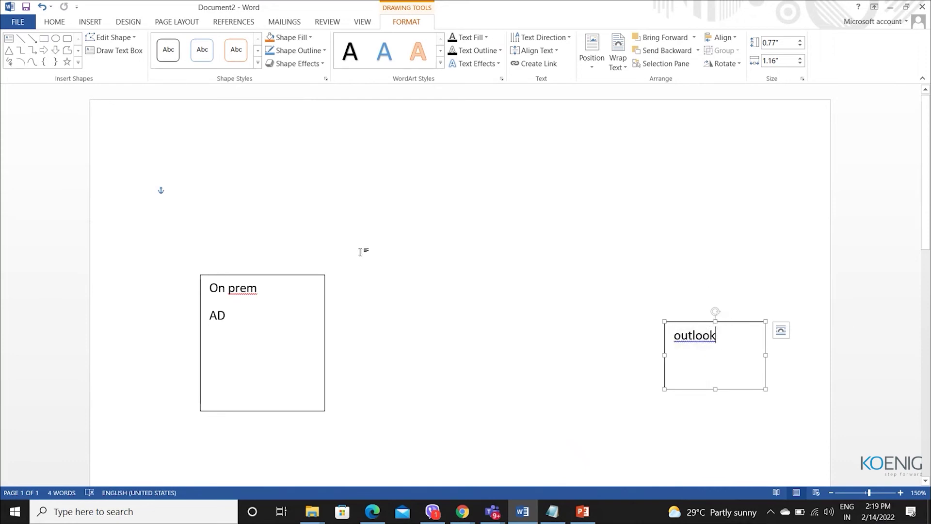
# Step: Delete the outlook text box from the page
pyautogui.moveTo(211, 299); pyautogui.dragTo(233, 329)
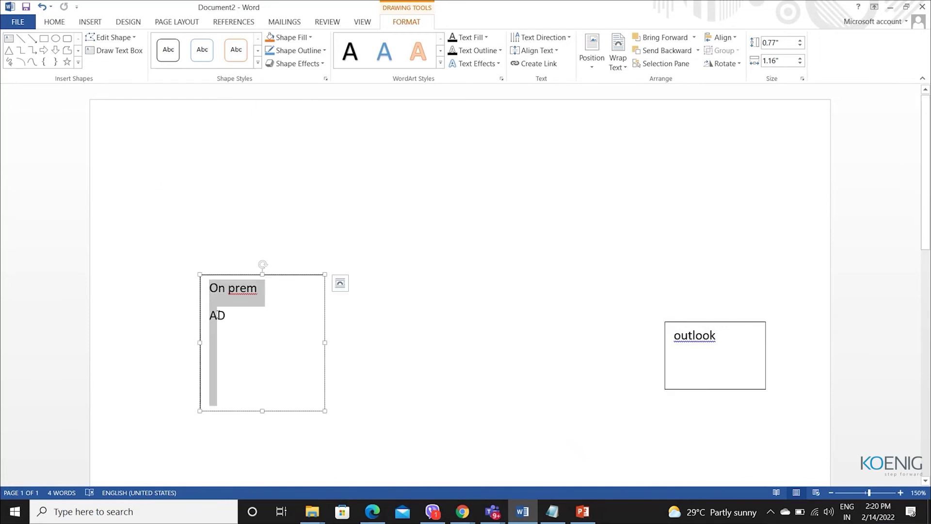
pyautogui.click(237, 333)
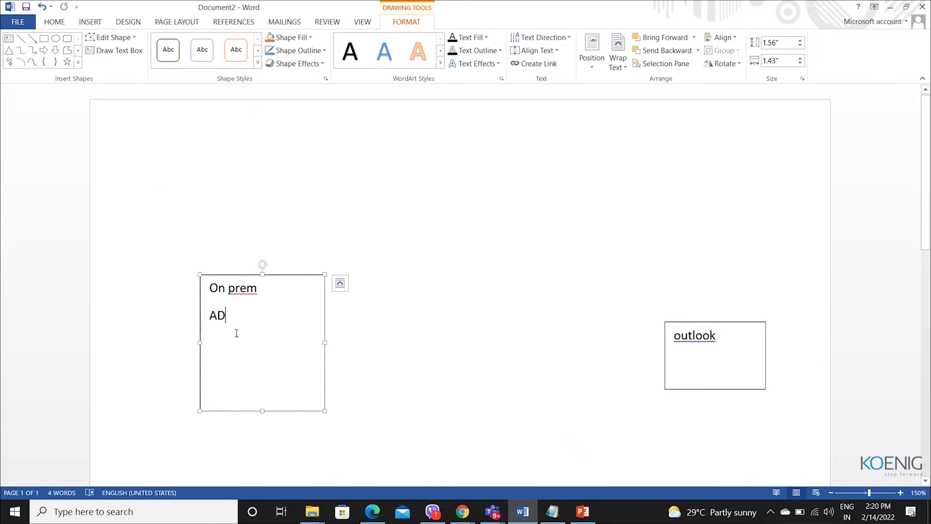
pyautogui.moveTo(728, 327); pyautogui.dragTo(724, 340)
pyautogui.press('Delete')
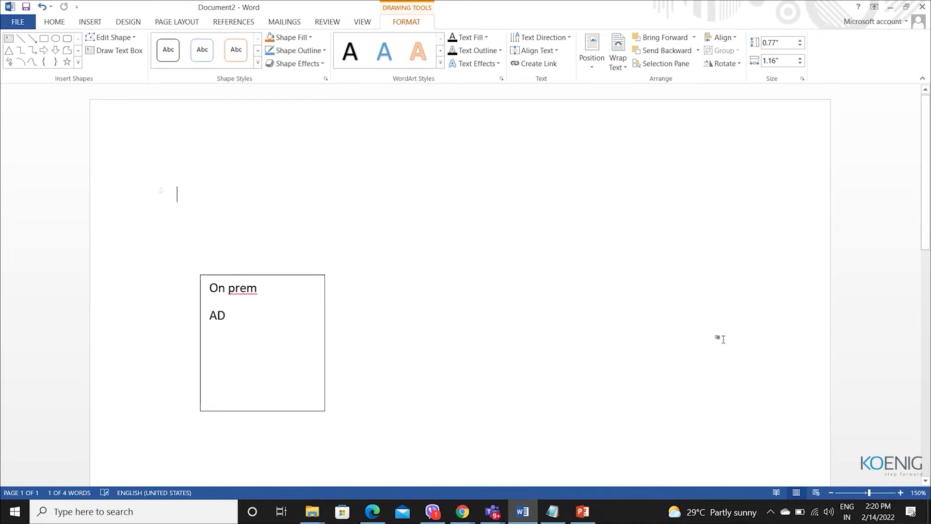
# Step: Expand "AD" to "Active Directory" in the On prem box and enlarge the box to about 1.77" high by 1.92" wide
pyautogui.click(217, 316)
pyautogui.write('ct')
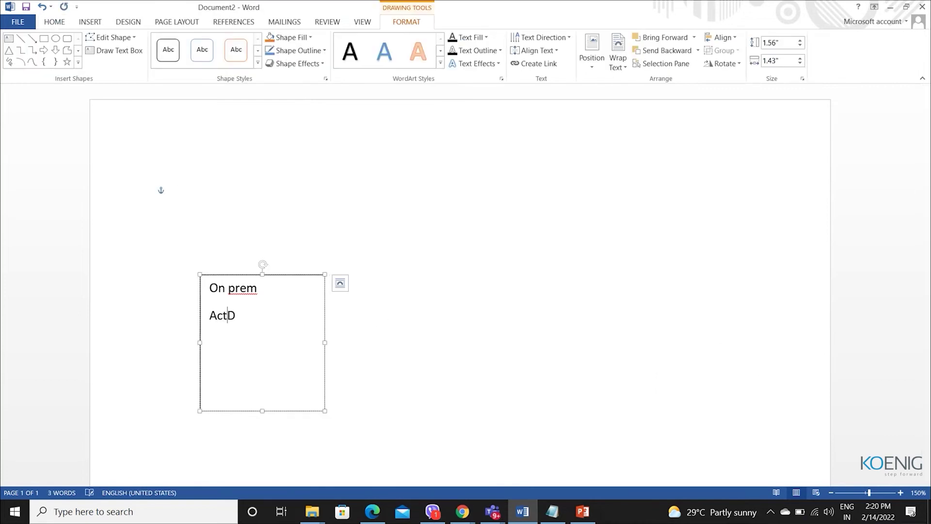
pyautogui.write('ive Directory')
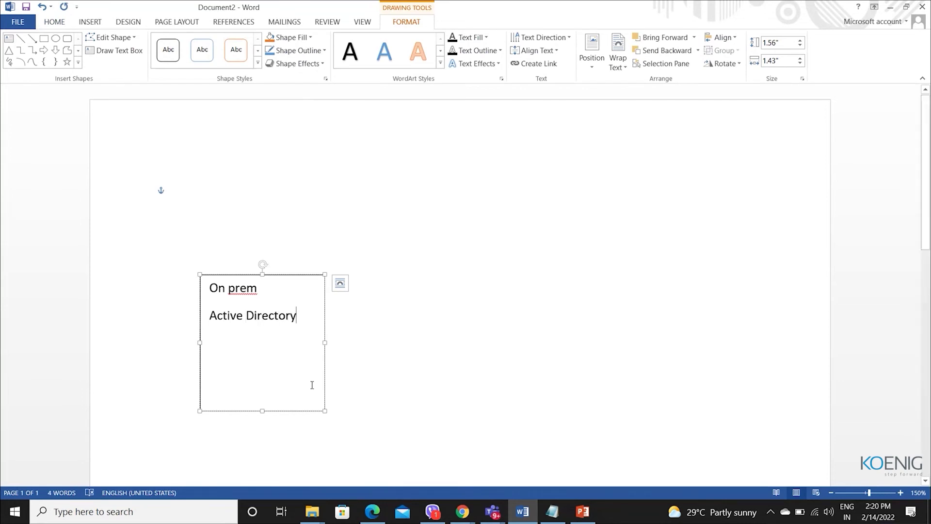
pyautogui.click(324, 409)
pyautogui.moveTo(324, 409); pyautogui.dragTo(367, 428)
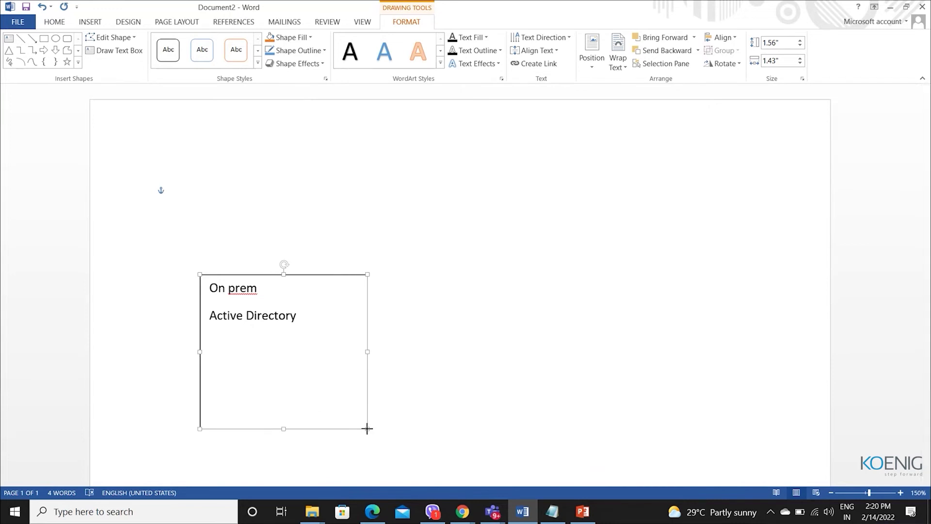
# Step: Add the lines "Users", "Groups" and "Organizational Units(OUs)" below Active Directory in the On prem box
pyautogui.click(298, 319)
pyautogui.click(356, 326)
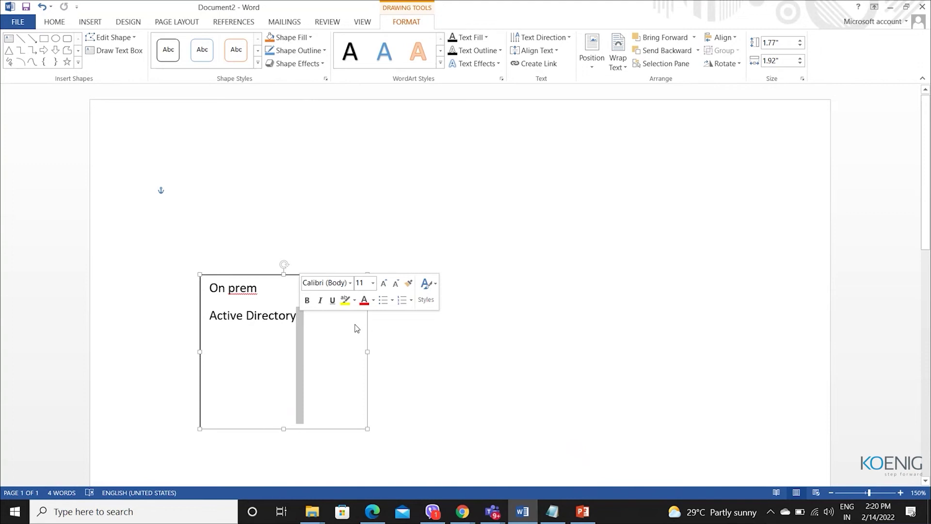
pyautogui.press('Return')
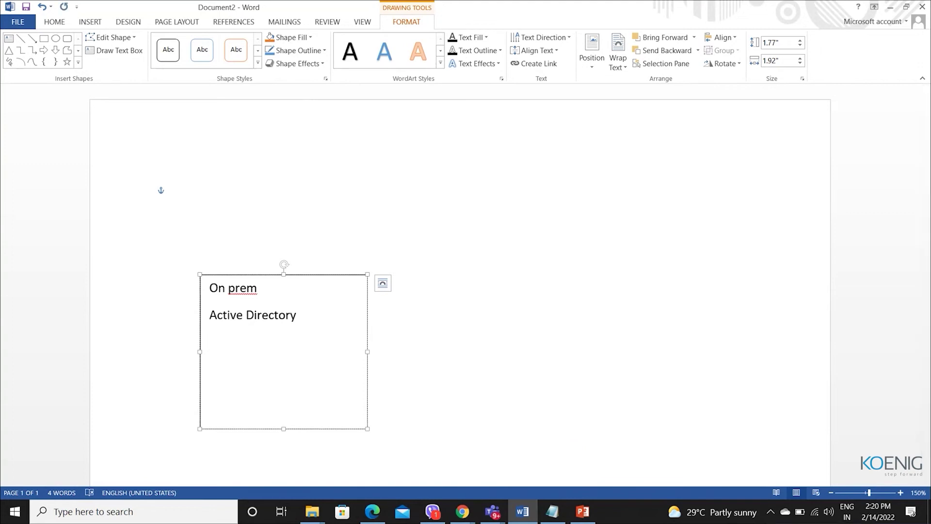
pyautogui.write('Users')
pyautogui.press('Return')
pyautogui.write('Groups')
pyautogui.press('Return')
pyautogui.write('Organ')
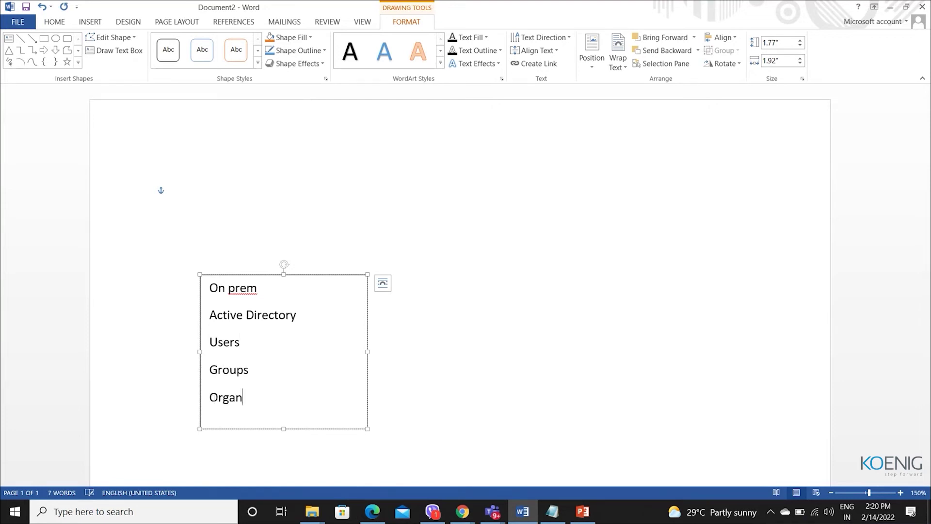
pyautogui.write('izational Units(O')
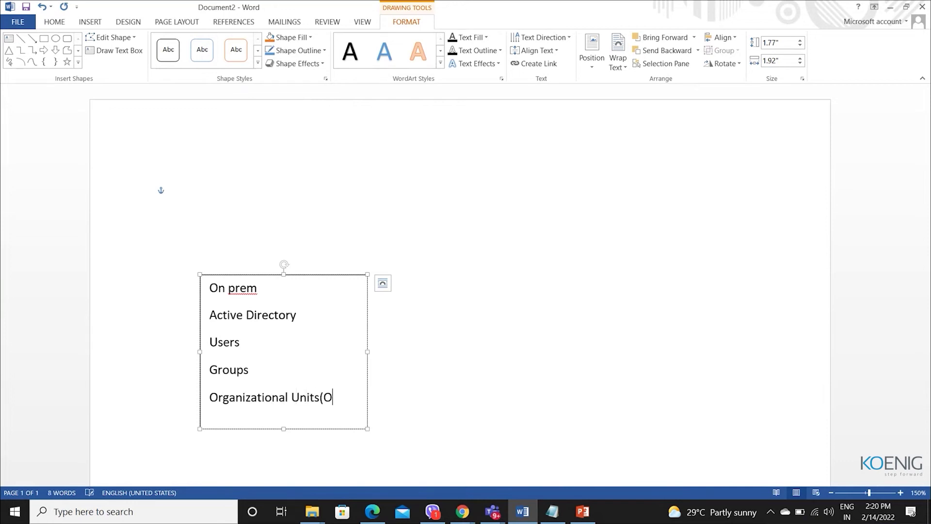
pyautogui.write('Us)')
# Step: Extend the On prem box downward to a height of about 2.53"
pyautogui.scroll(-1, 316, 369)
pyautogui.moveTo(283, 385); pyautogui.dragTo(281, 451)
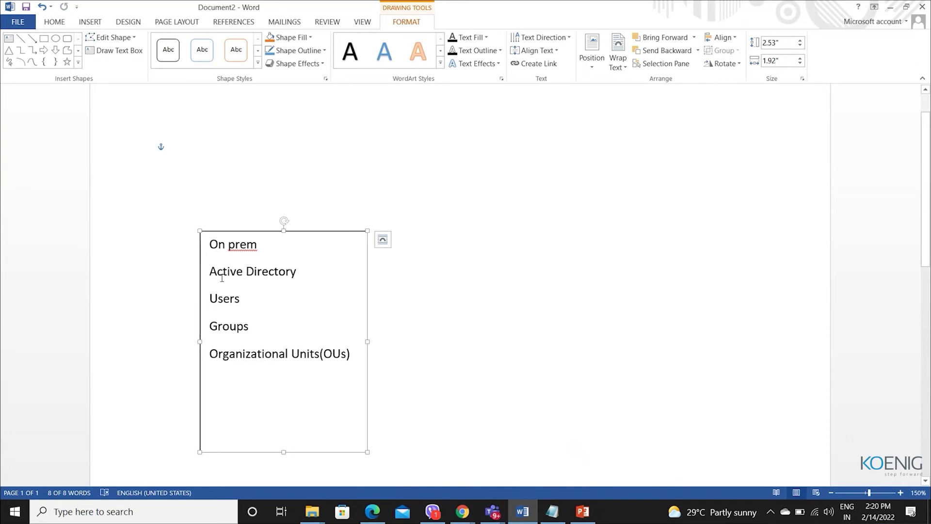
pyautogui.click(351, 354)
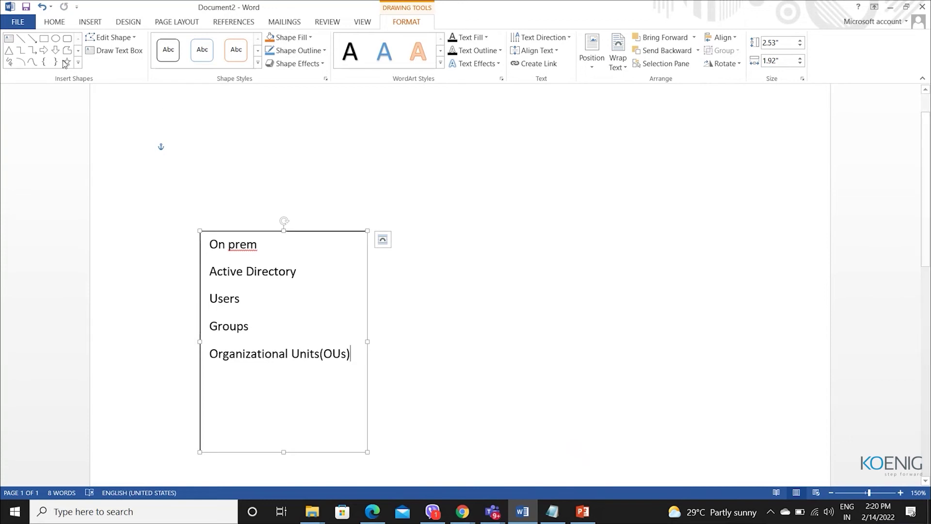
# Step: Draw a text box about 0.43" by 0.54" below the Organizational Units line and place a duplicate beside it
pyautogui.click(9, 39)
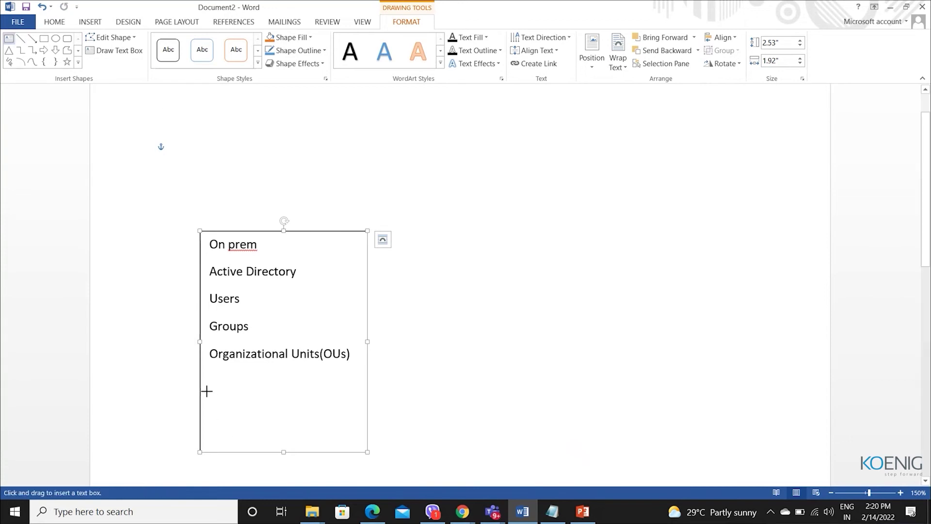
pyautogui.moveTo(206, 392); pyautogui.dragTo(255, 429)
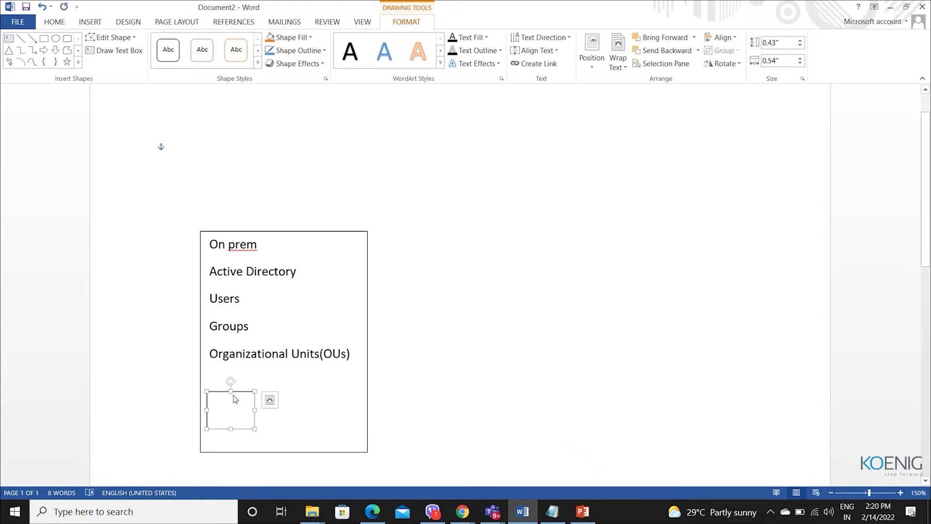
pyautogui.moveTo(233, 399); pyautogui.dragTo(291, 398)
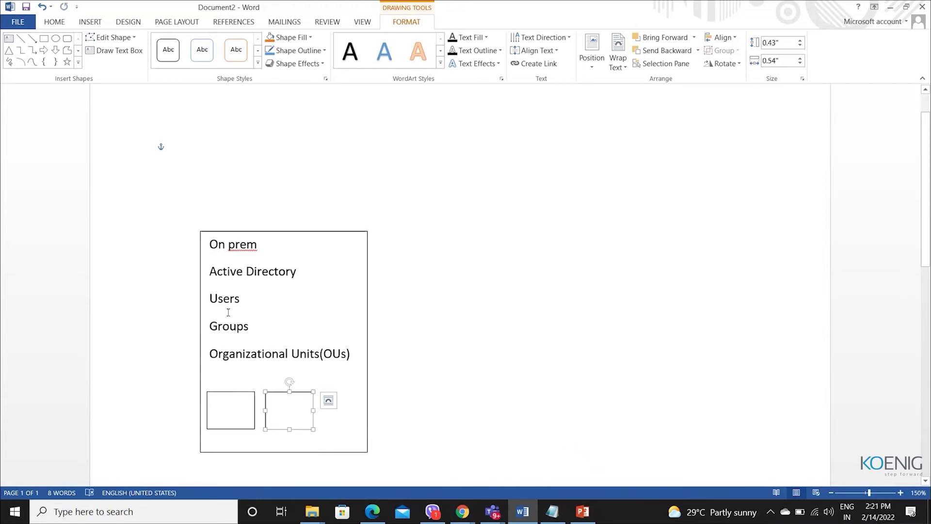
pyautogui.click(218, 272)
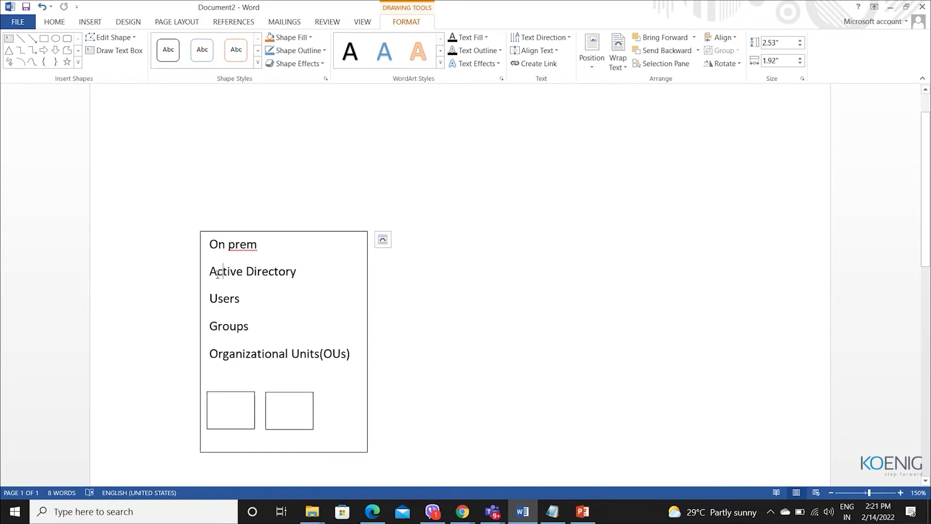
pyautogui.tripleClick(218, 272)
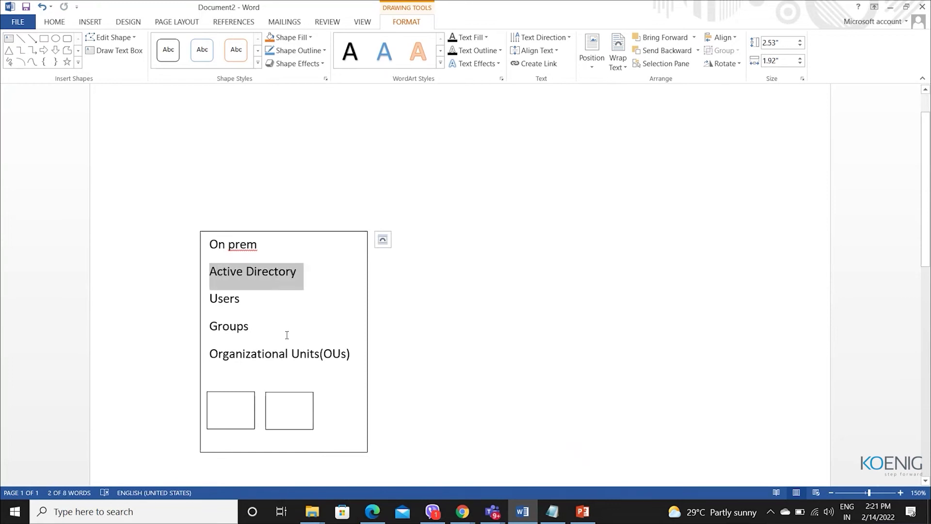
pyautogui.click(235, 393)
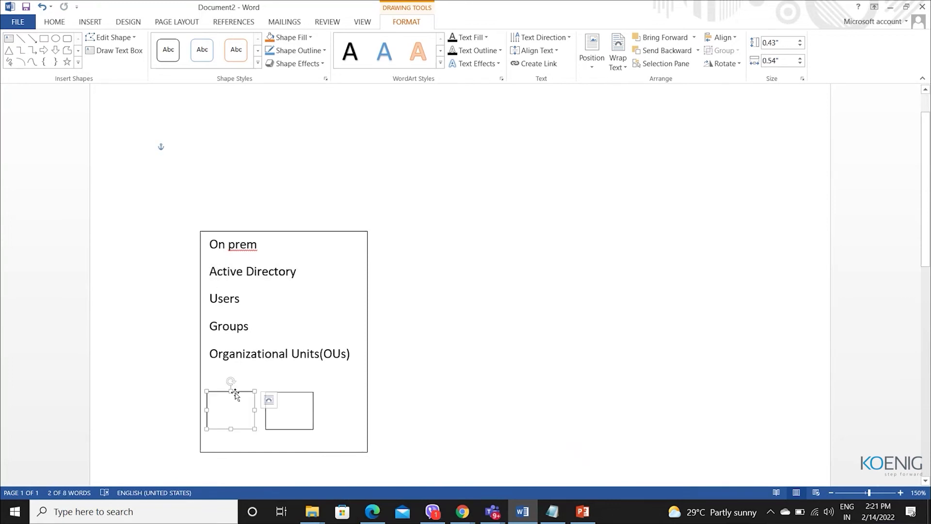
# Step: Copy the second small box, place the copy beside it at the On prem box's edge, and label it "User"
pyautogui.click(289, 392)
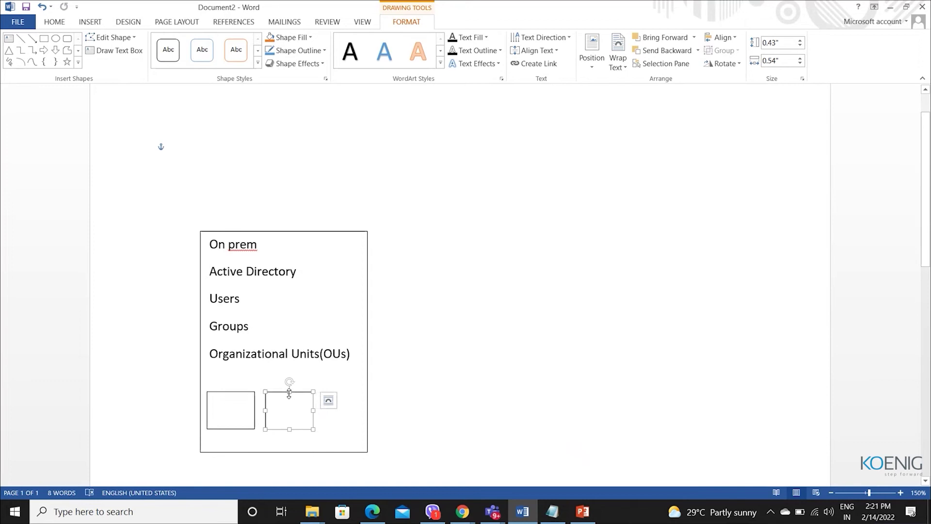
pyautogui.hotkey('ctrl', 'c')
pyautogui.hotkey('ctrl', 'v')
pyautogui.moveTo(295, 406); pyautogui.dragTo(335, 391)
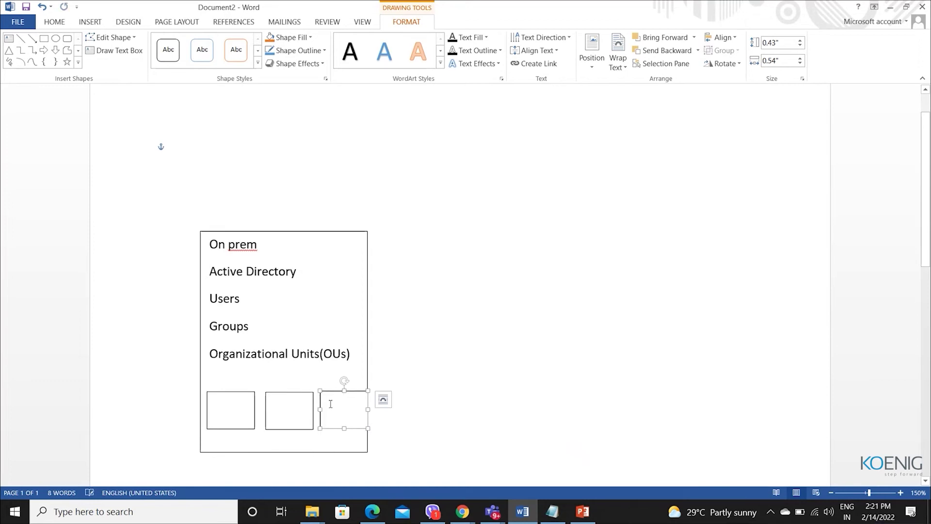
pyautogui.click(336, 406)
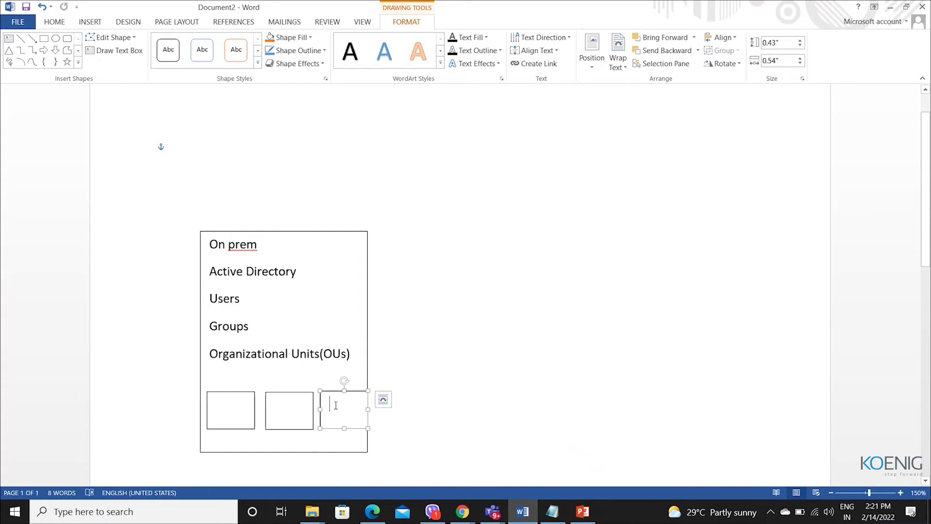
pyautogui.write('User')
# Step: Move the User box out of the On prem box to the opposite side of the page
pyautogui.moveTo(353, 391); pyautogui.dragTo(717, 300)
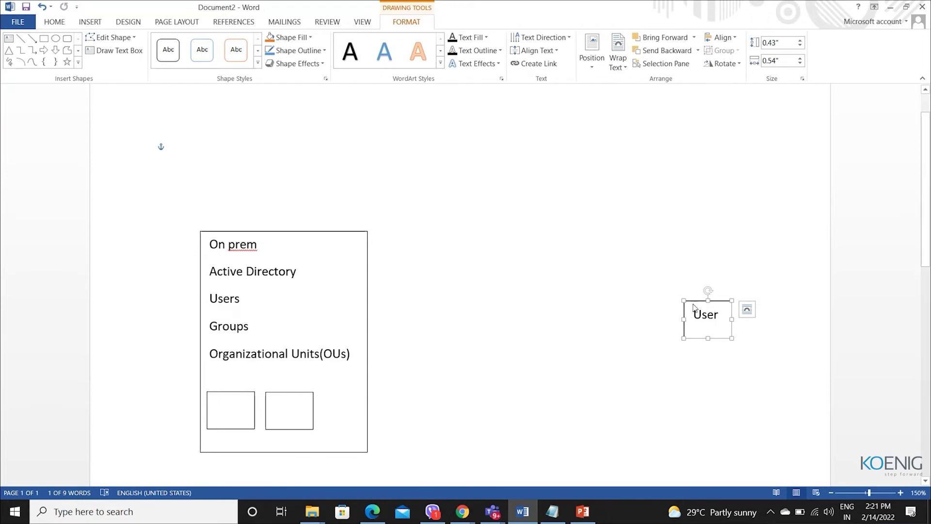
pyautogui.moveTo(694, 308); pyautogui.dragTo(665, 292)
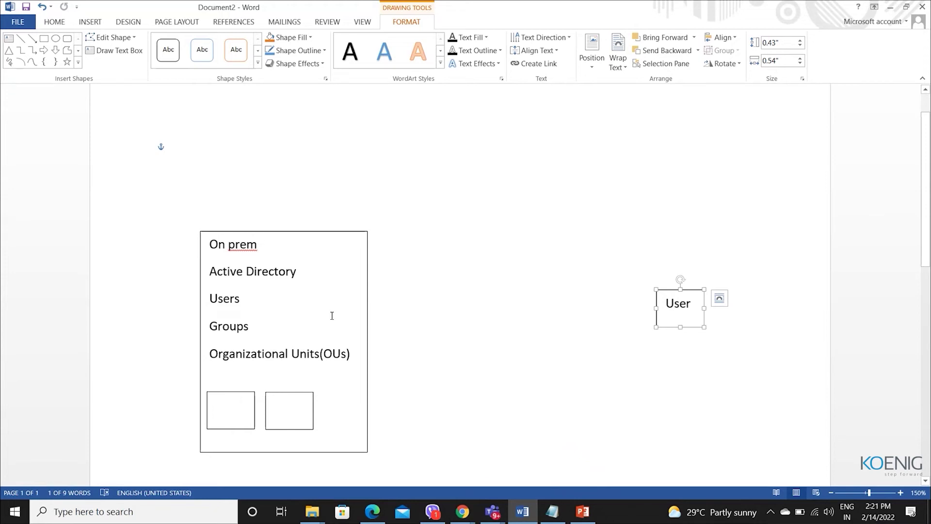
pyautogui.moveTo(678, 290); pyautogui.dragTo(688, 299)
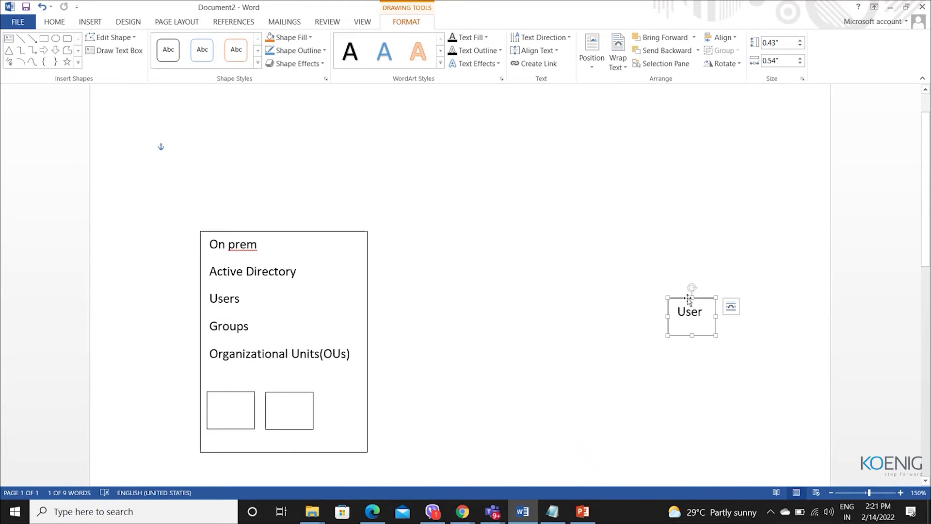
# Step: Draw a cloud callout about 1.19" high by 1.83" wide above the gap between the On prem and User boxes
pyautogui.click(299, 271)
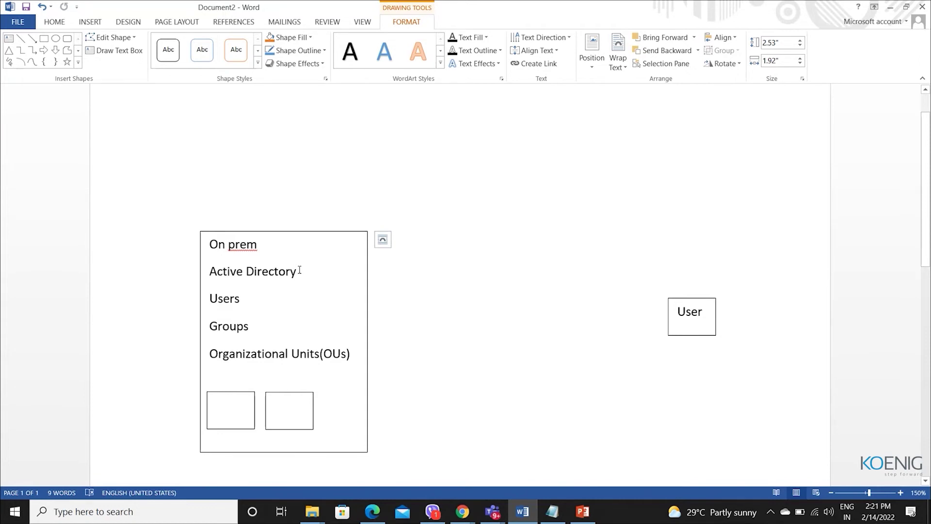
pyautogui.click(78, 62)
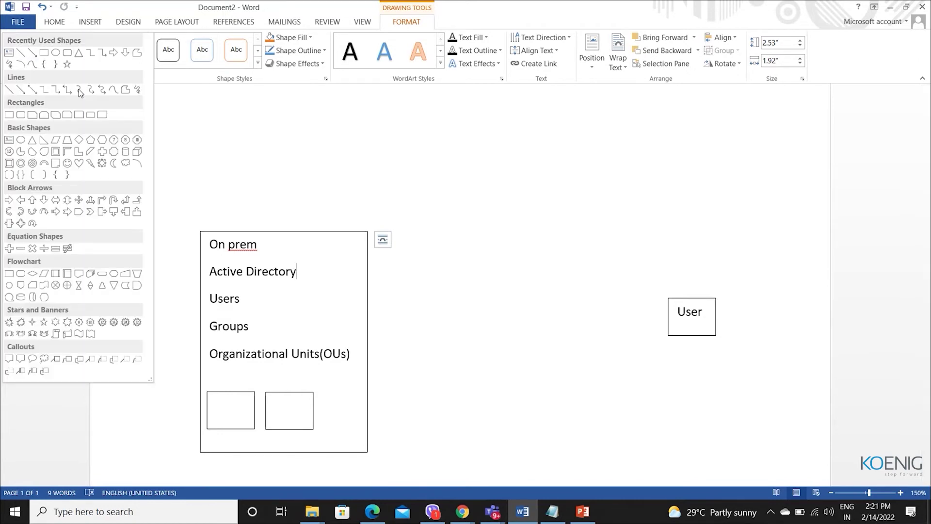
pyautogui.click(45, 359)
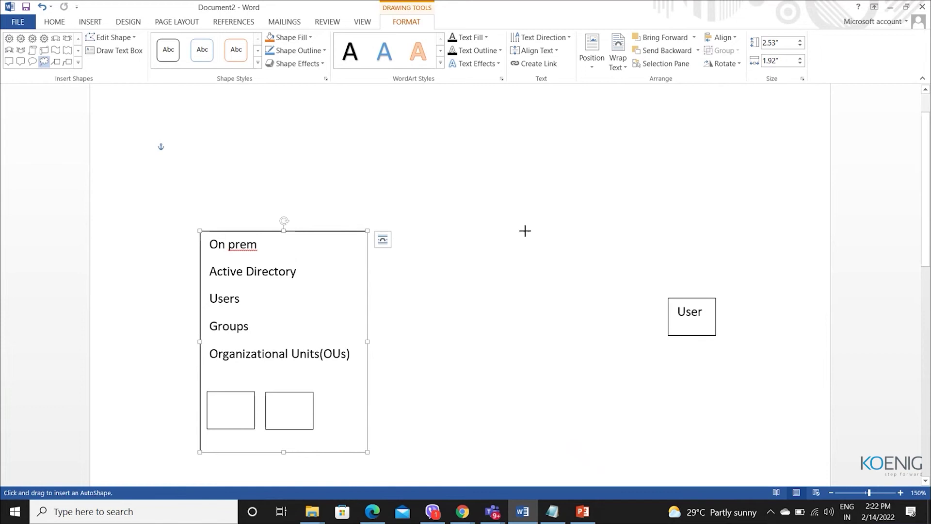
pyautogui.moveTo(468, 151); pyautogui.dragTo(629, 257)
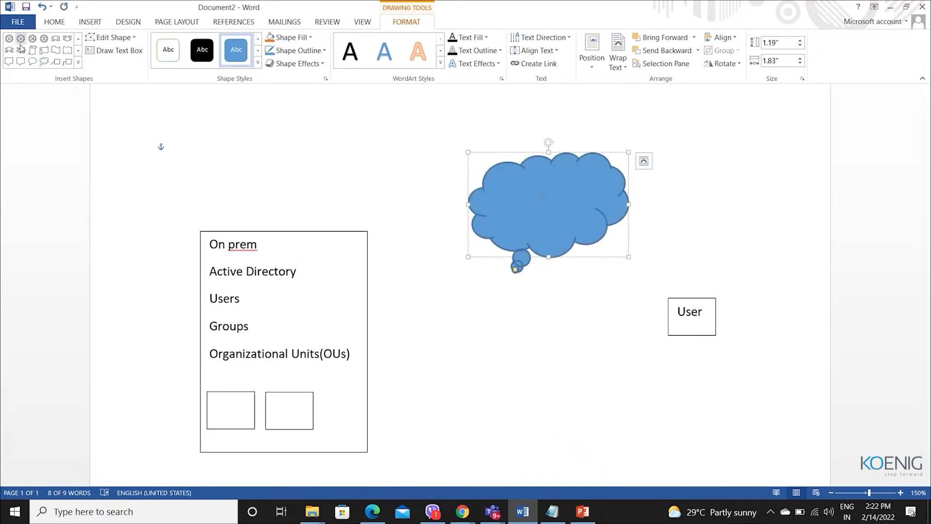
# Step: Draw a text box over the cloud, label it "Web Servers", and enlarge it to about 0.92" by 1.58"
pyautogui.click(78, 62)
pyautogui.click(20, 52)
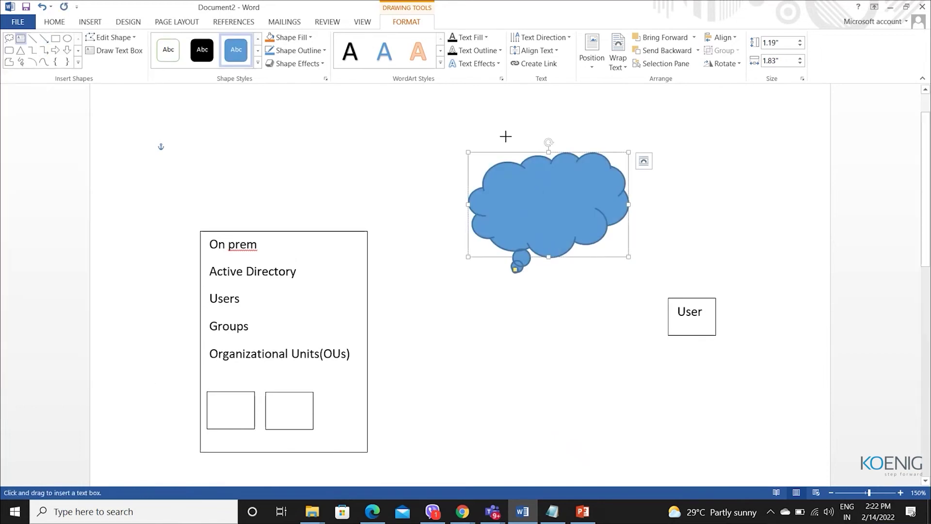
pyautogui.moveTo(508, 136); pyautogui.dragTo(602, 202)
pyautogui.write('W')
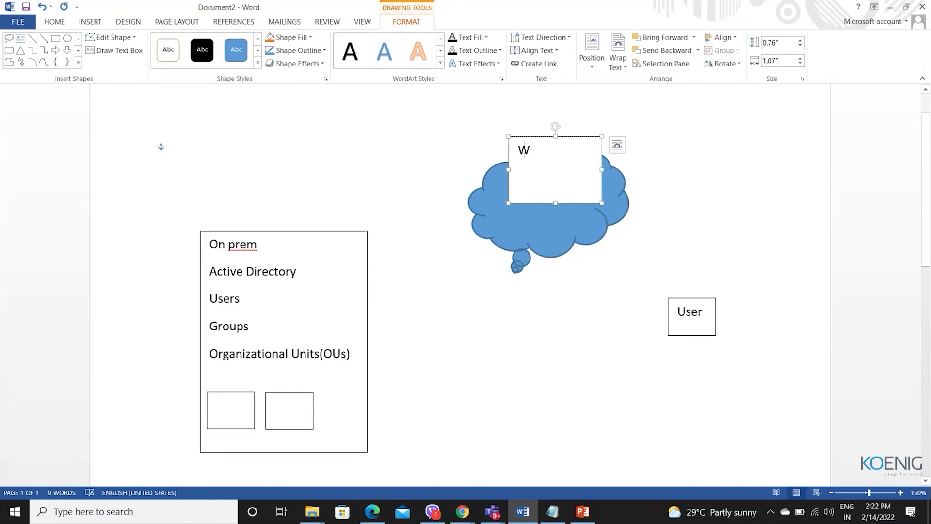
pyautogui.write('eb Serv')
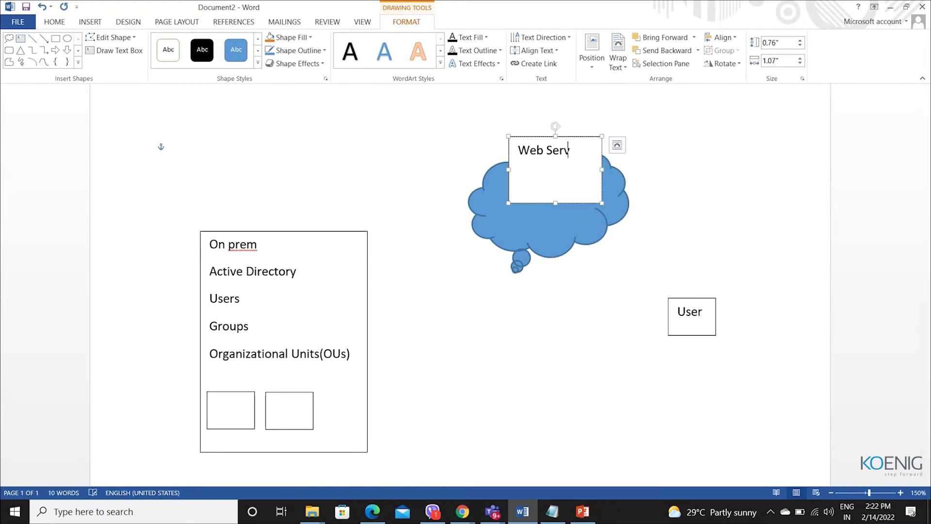
pyautogui.write('ers')
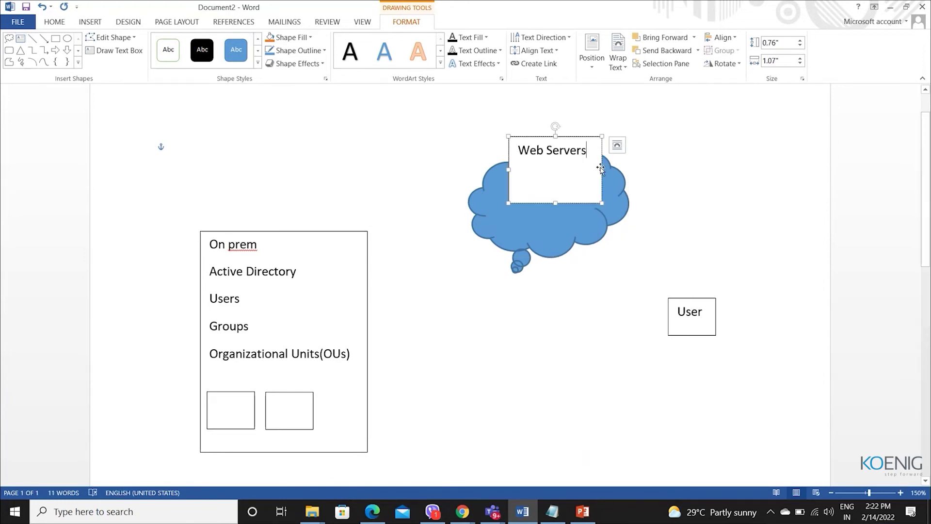
pyautogui.moveTo(602, 170); pyautogui.dragTo(647, 170)
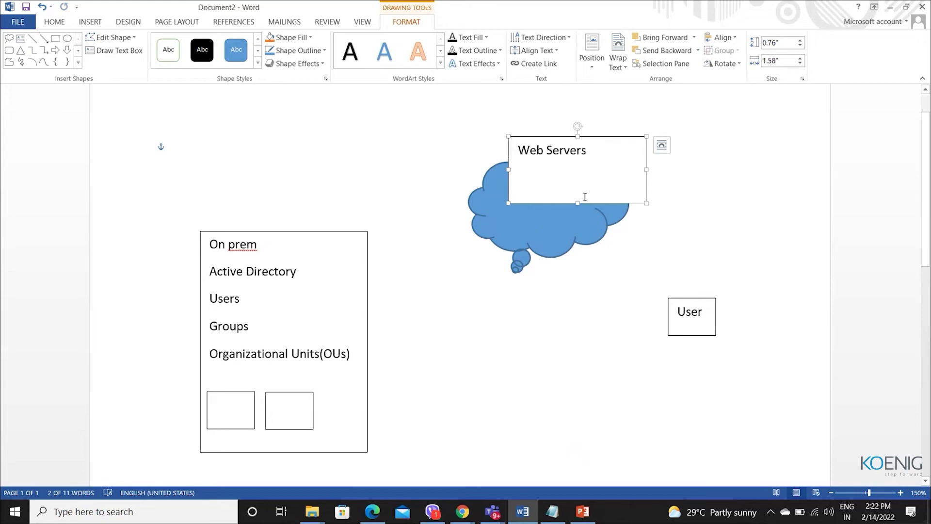
pyautogui.moveTo(577, 202); pyautogui.dragTo(578, 217)
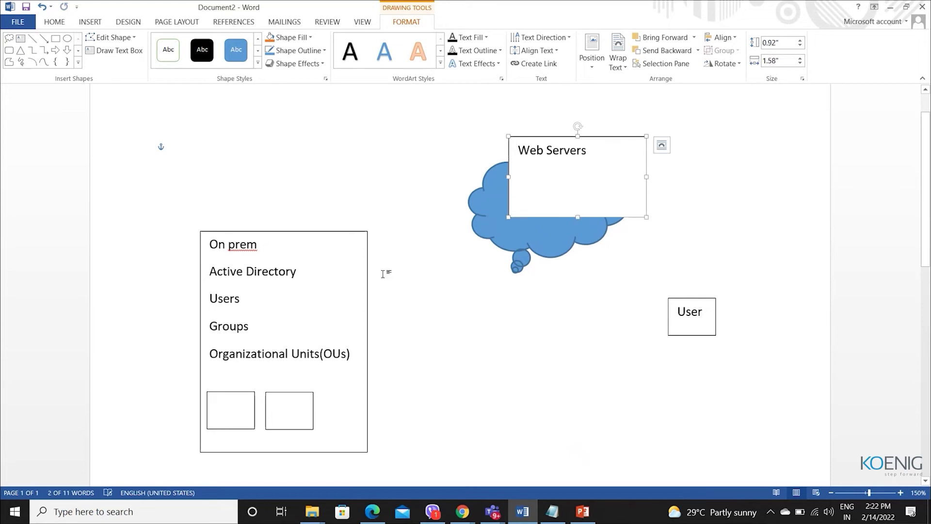
# Step: Widen the On prem box to about 2.54" and extend its Active Directory line to "Active Directory Federation Services"
pyautogui.click(308, 280)
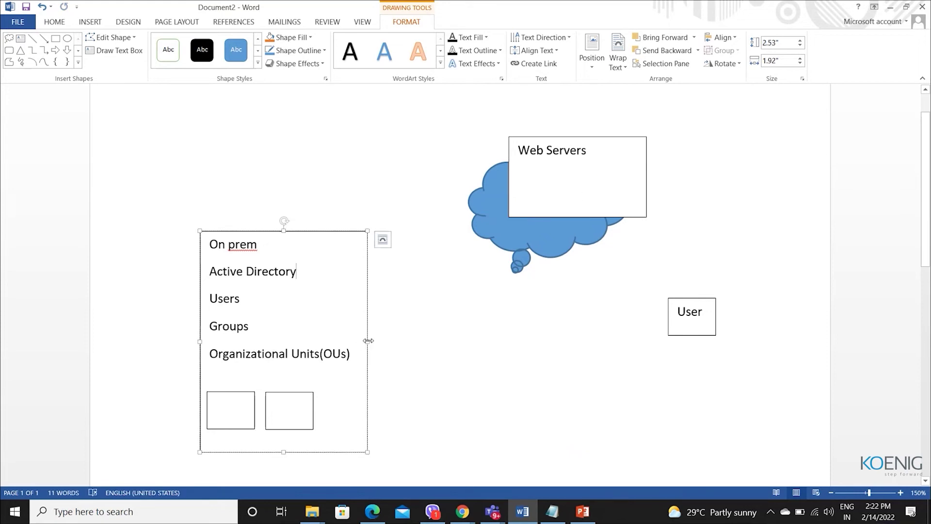
pyautogui.moveTo(368, 341); pyautogui.dragTo(422, 345)
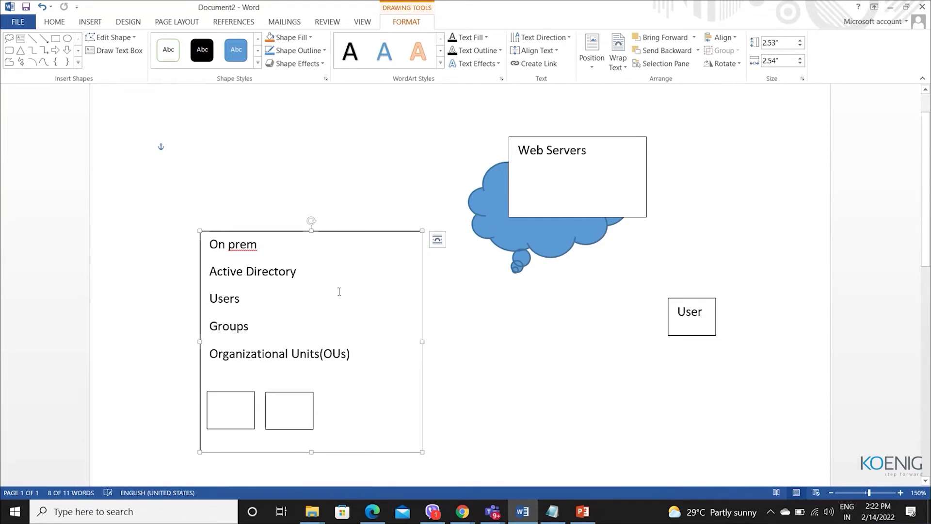
pyautogui.click(336, 275)
pyautogui.write('F')
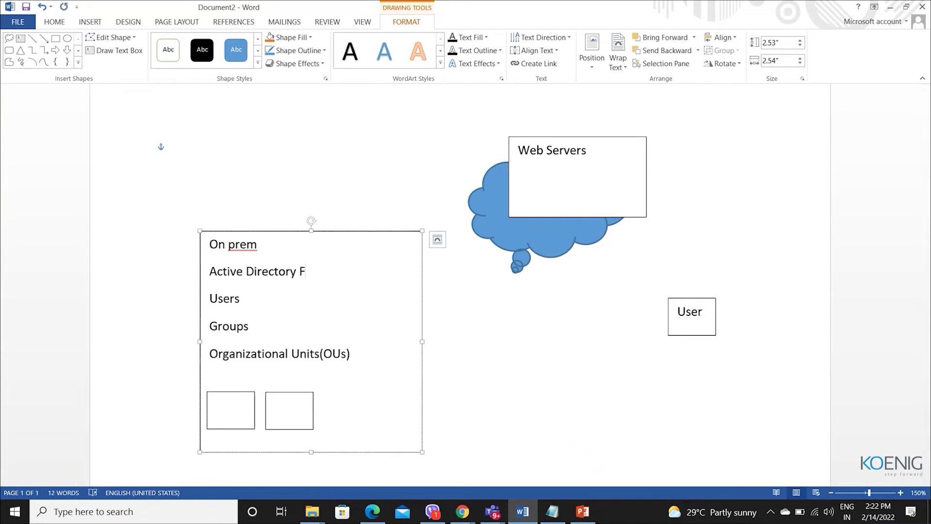
pyautogui.write('edration Servic')
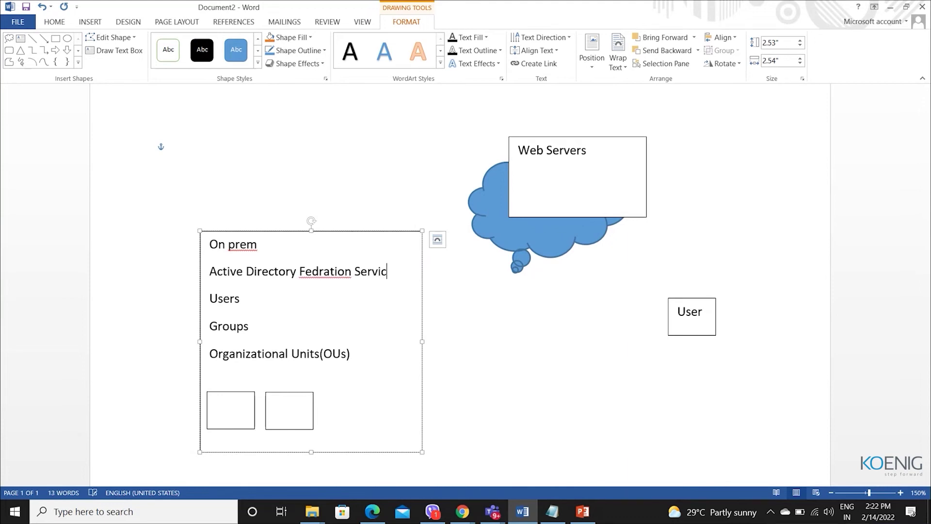
pyautogui.write('es')
pyautogui.click(323, 271)
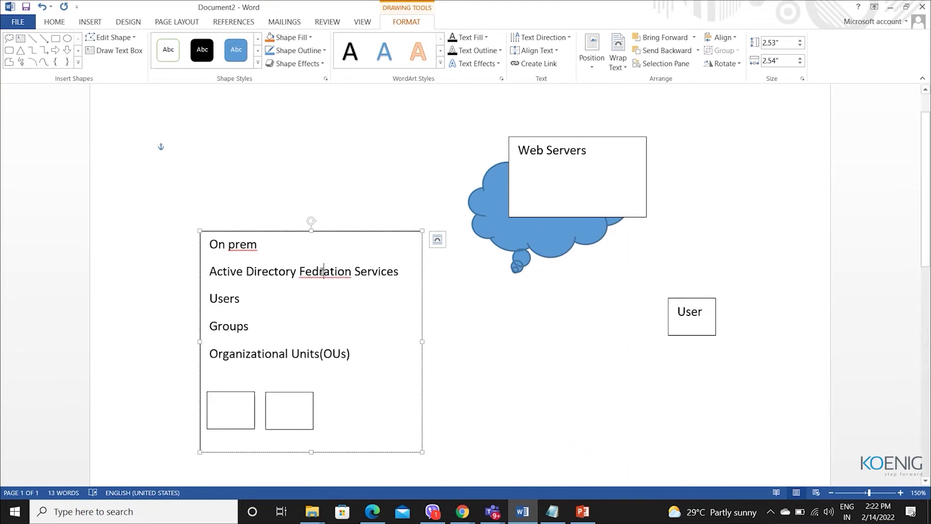
pyautogui.write('e')
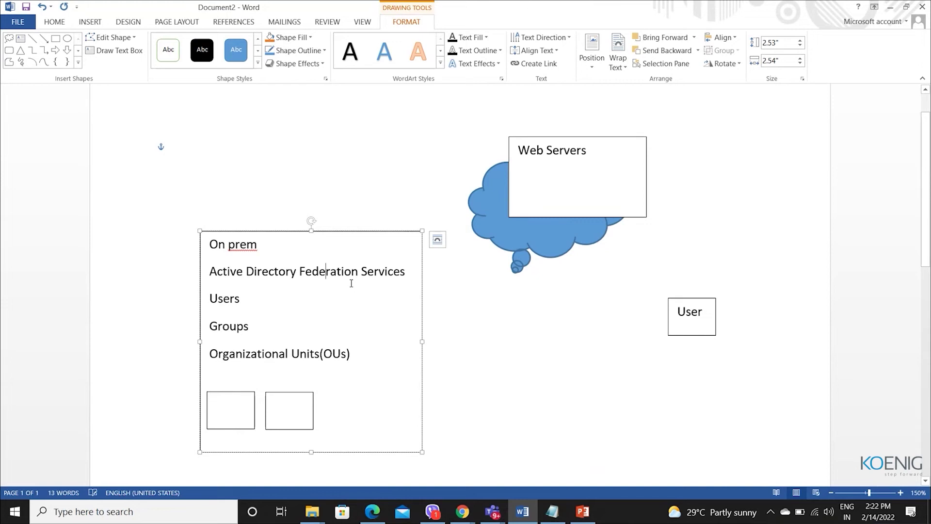
pyautogui.click(366, 295)
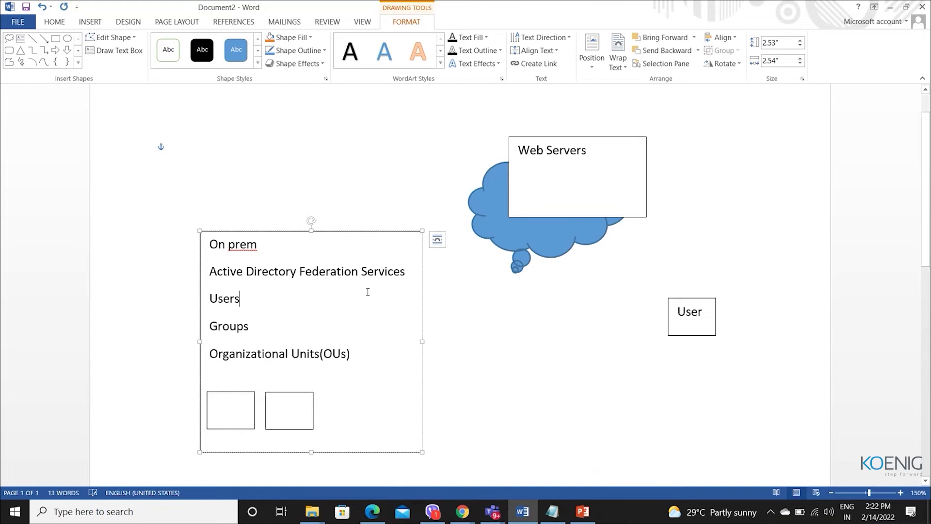
# Step: Switch to Chrome and search Google for "adfs service"
pyautogui.click(464, 511)
pyautogui.click(376, 452)
pyautogui.click(397, 33)
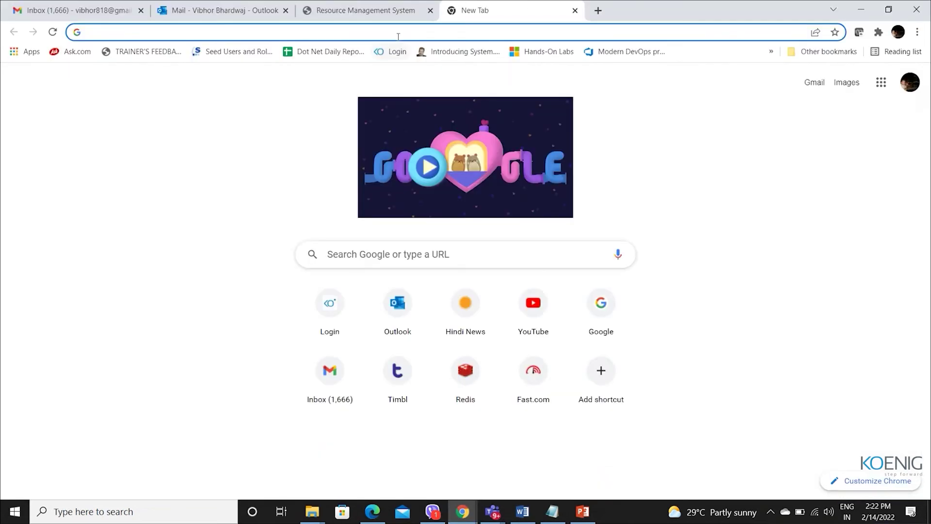
pyautogui.write('asfs ')
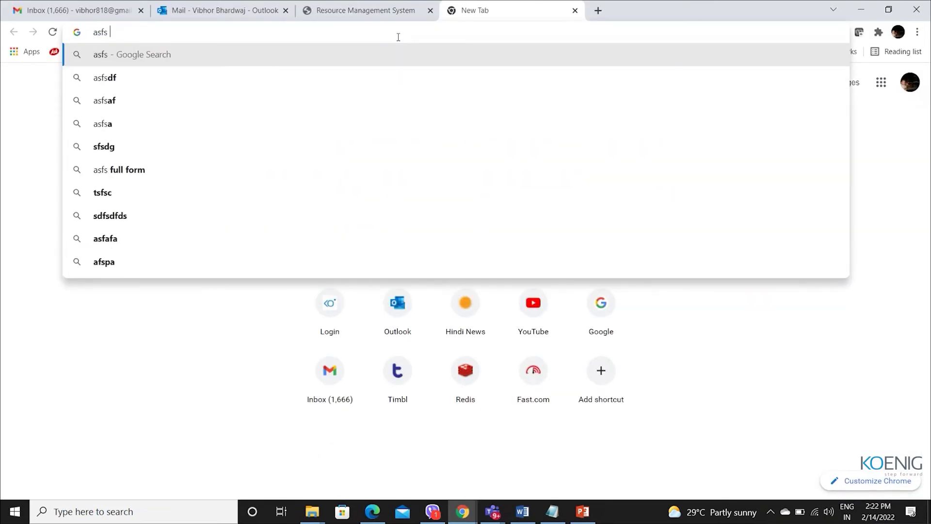
pyautogui.write('ser')
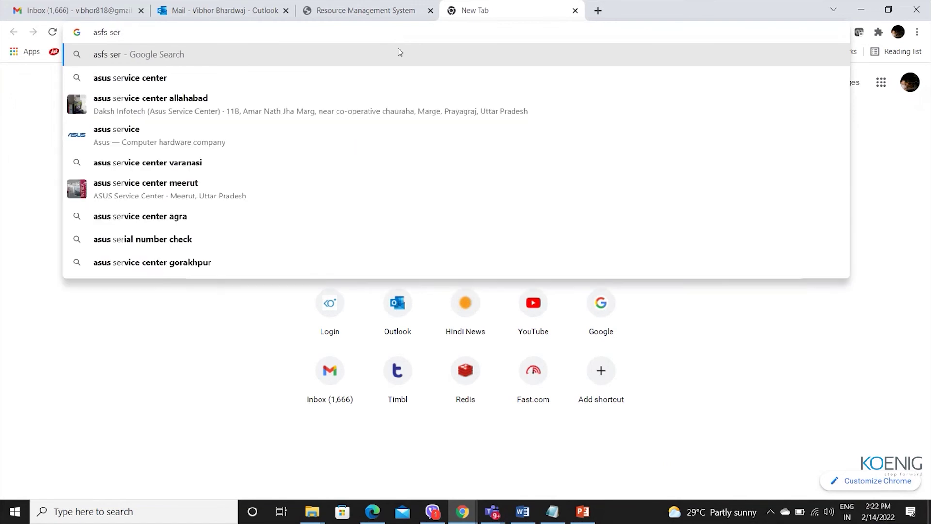
pyautogui.press('BackSpace')
pyautogui.press('BackSpace')
pyautogui.press('BackSpace')
pyautogui.press('BackSpace')
pyautogui.press('BackSpace')
pyautogui.press('BackSpace')
pyautogui.press('BackSpace')
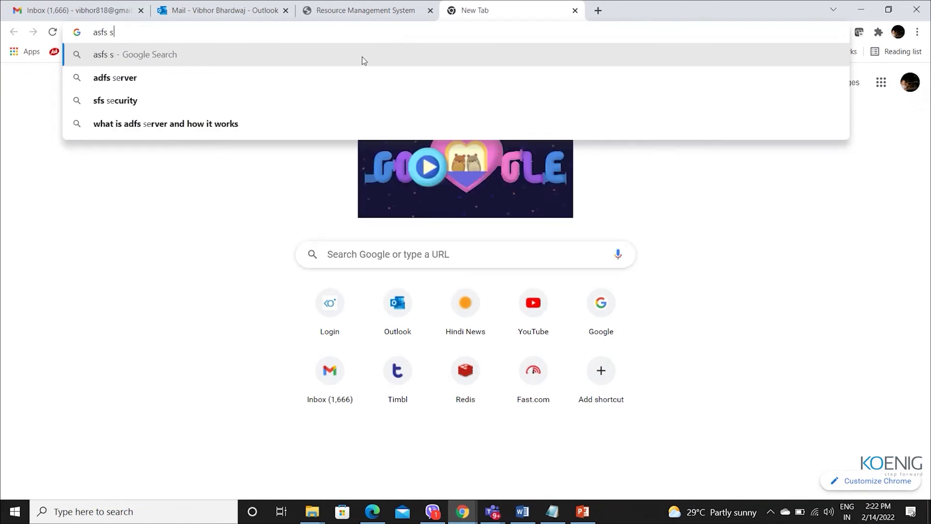
pyautogui.write('dfs')
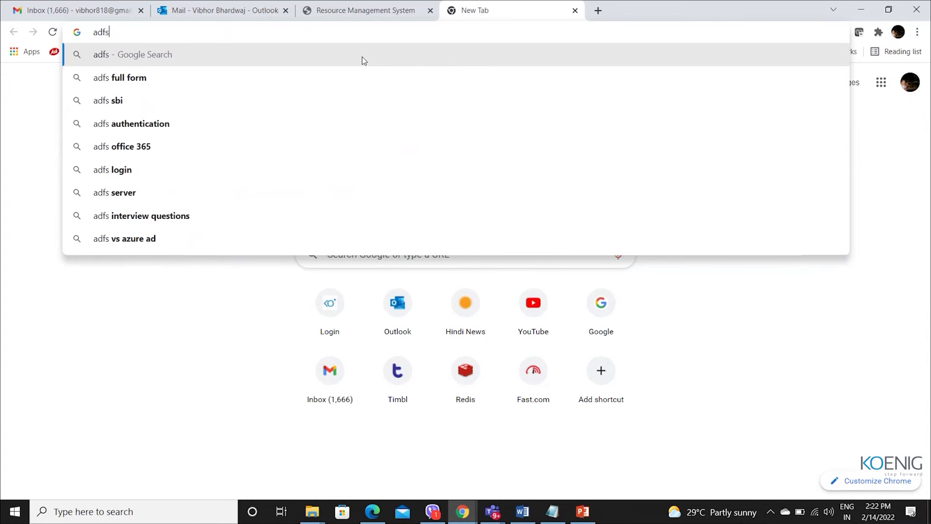
pyautogui.write(' service')
pyautogui.press('Return')
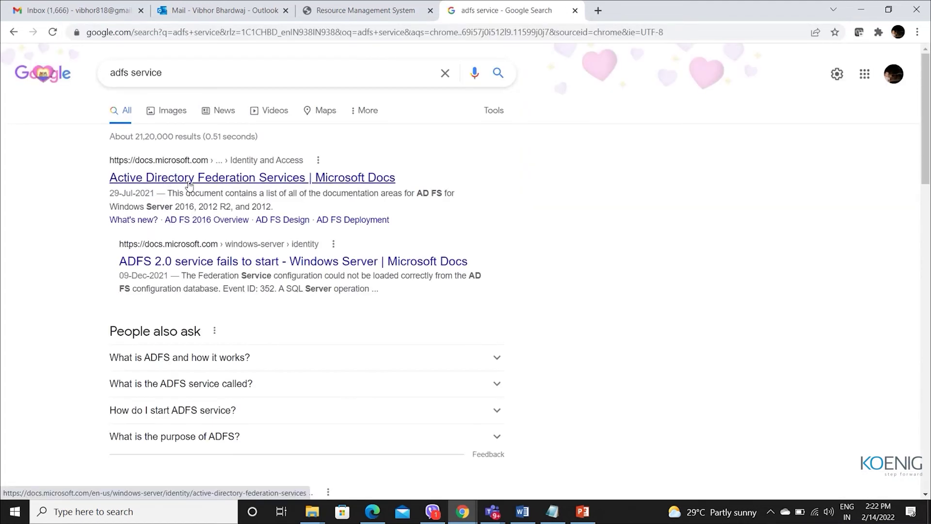
# Step: Switch back to Word, shift the User box slightly outward, and select the words "Active Directory Federation"
pyautogui.click(523, 511)
pyautogui.moveTo(681, 298); pyautogui.dragTo(708, 300)
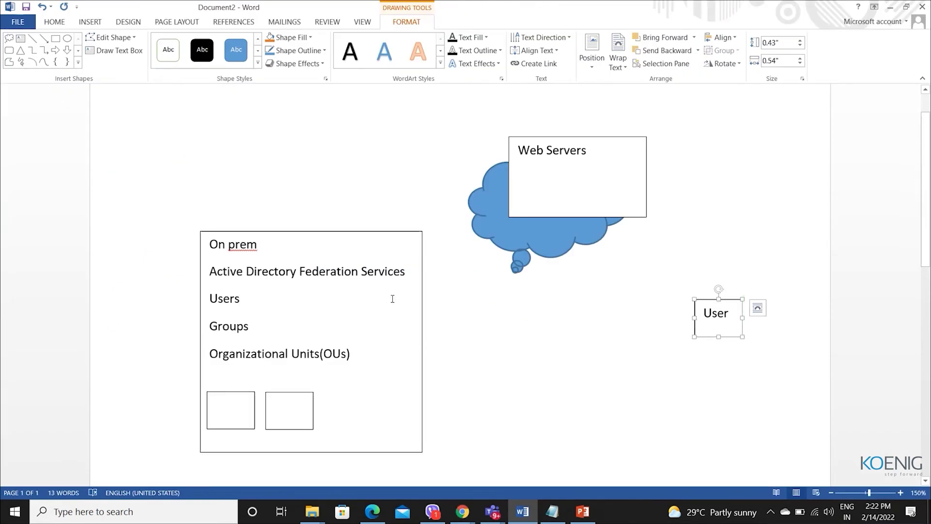
pyautogui.click(230, 270)
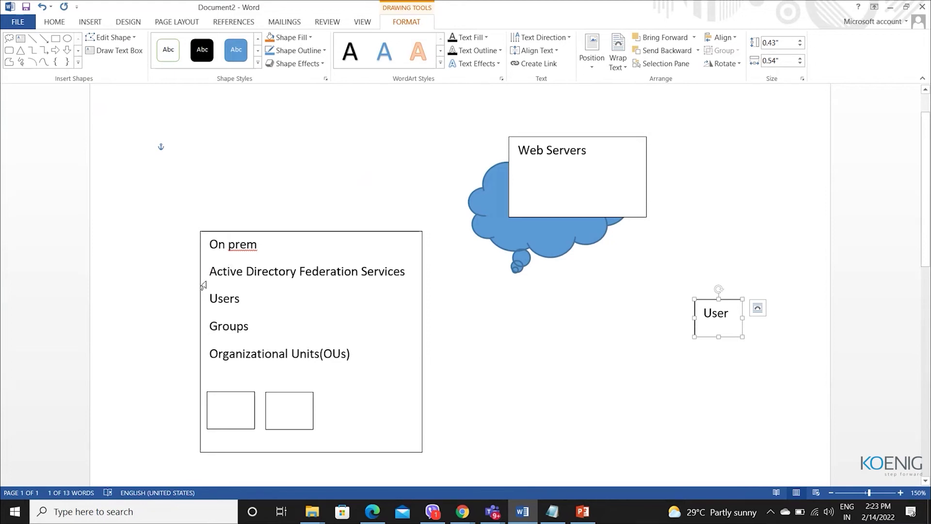
pyautogui.moveTo(213, 276); pyautogui.dragTo(361, 274)
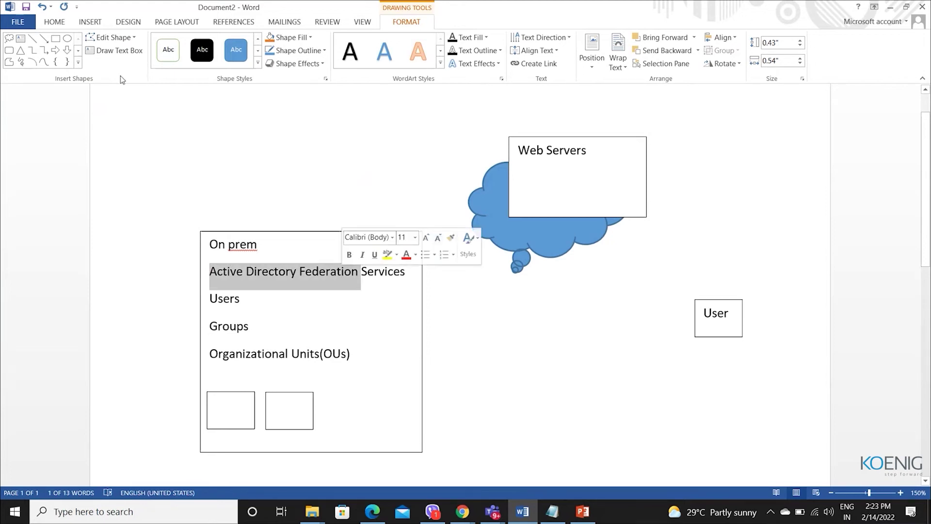
# Step: Draw an arrow from the User box to the Web Servers box and another from Web Servers to the Federation Services line
pyautogui.click(21, 42)
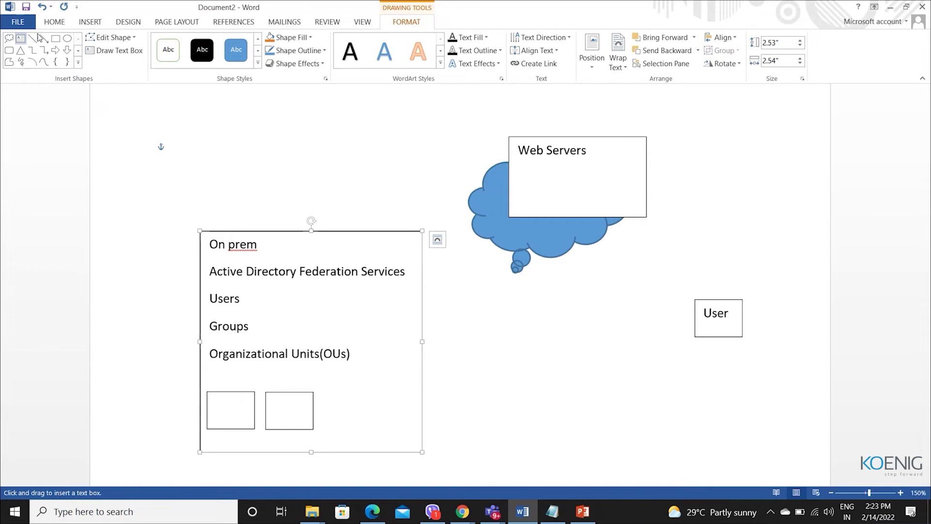
pyautogui.click(44, 39)
pyautogui.moveTo(713, 298); pyautogui.dragTo(626, 218)
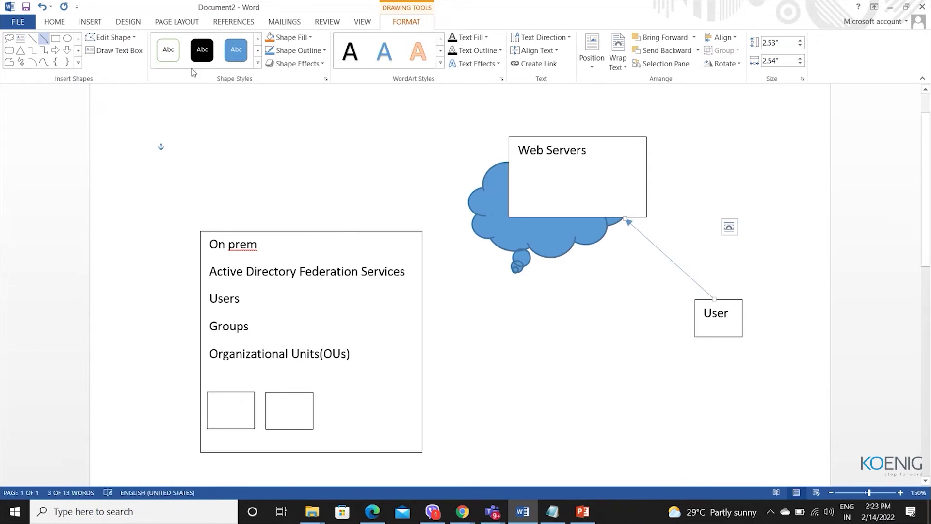
pyautogui.click(44, 39)
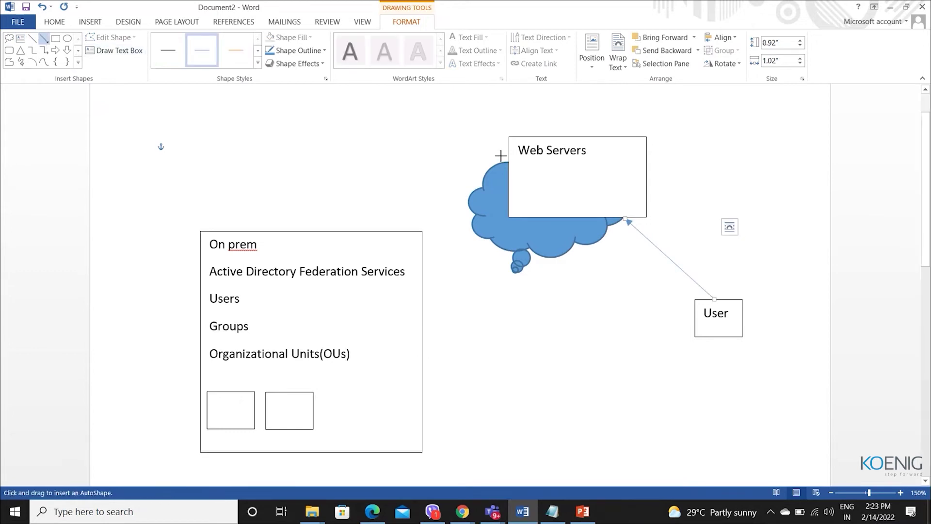
pyautogui.moveTo(505, 155); pyautogui.dragTo(333, 261)
# Step: Start a new text box
pyautogui.click(22, 41)
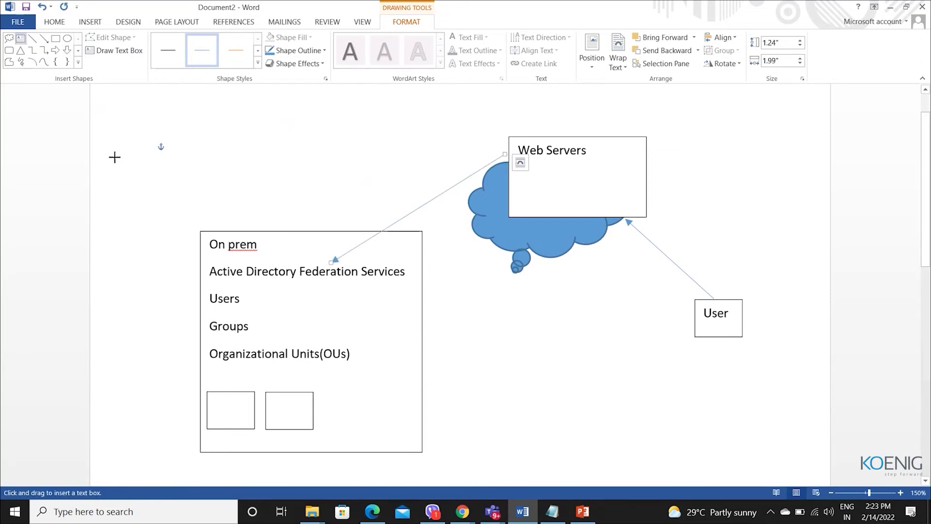